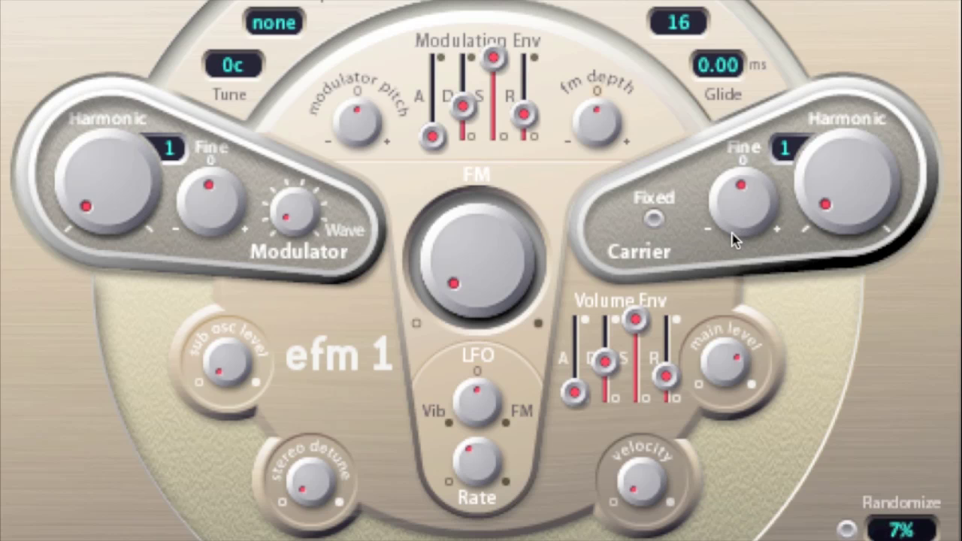
# Nudge the EFM1 FM depth knob up slightly
pyautogui.moveTo(607, 112)
pyautogui.mouseDown()
pyautogui.moveTo(604, 57)
pyautogui.moveTo(618, 124)
pyautogui.mouseUp()
# Drop both envelopes' sustain to zero and adjust the modulation and volume decays
pyautogui.moveTo(493, 59); pyautogui.dragTo(490, 147)
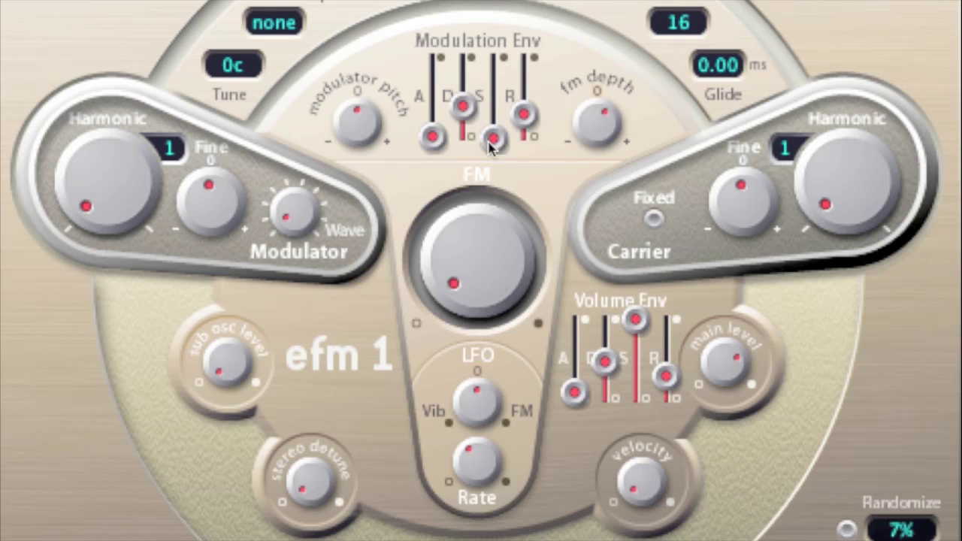
pyautogui.moveTo(464, 107); pyautogui.dragTo(463, 82)
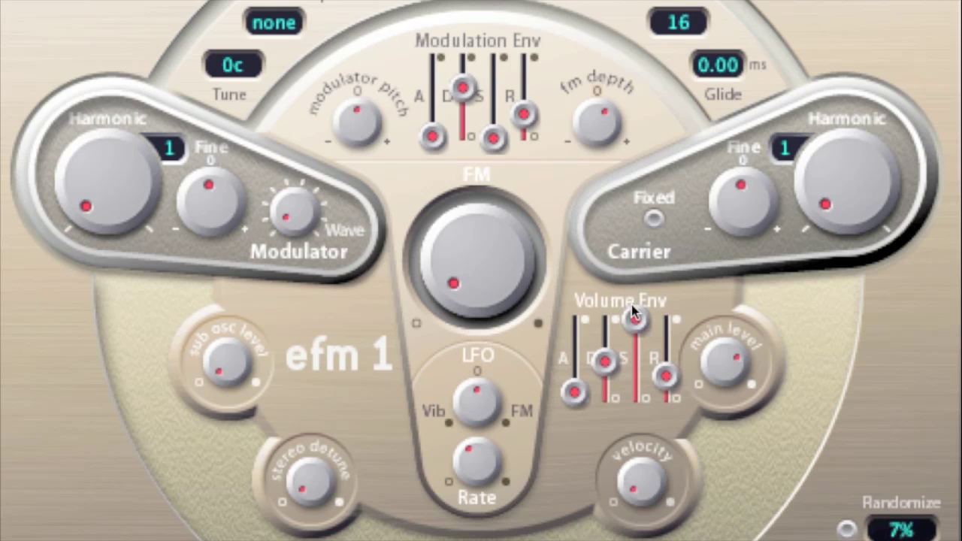
pyautogui.moveTo(633, 320); pyautogui.dragTo(635, 401)
pyautogui.moveTo(606, 363); pyautogui.dragTo(607, 350)
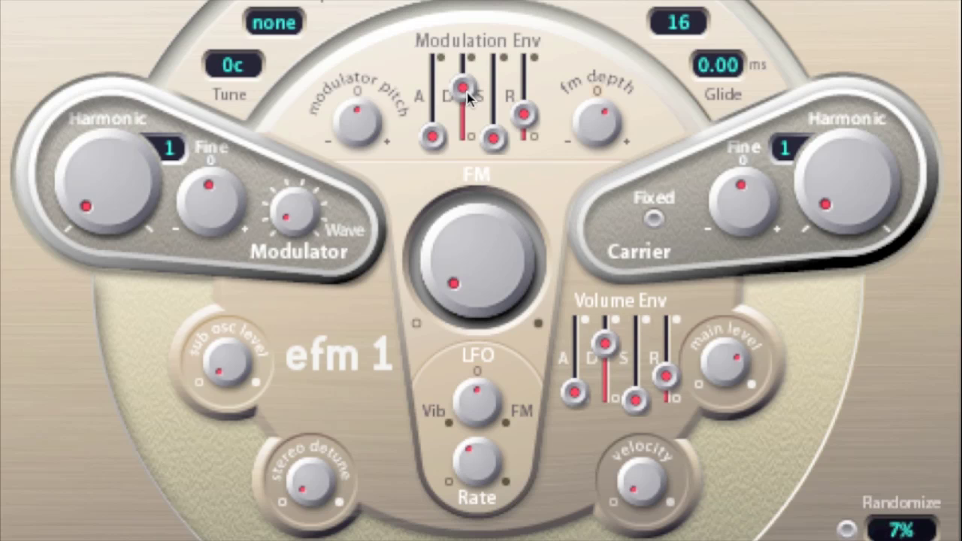
pyautogui.moveTo(464, 87); pyautogui.dragTo(437, 113)
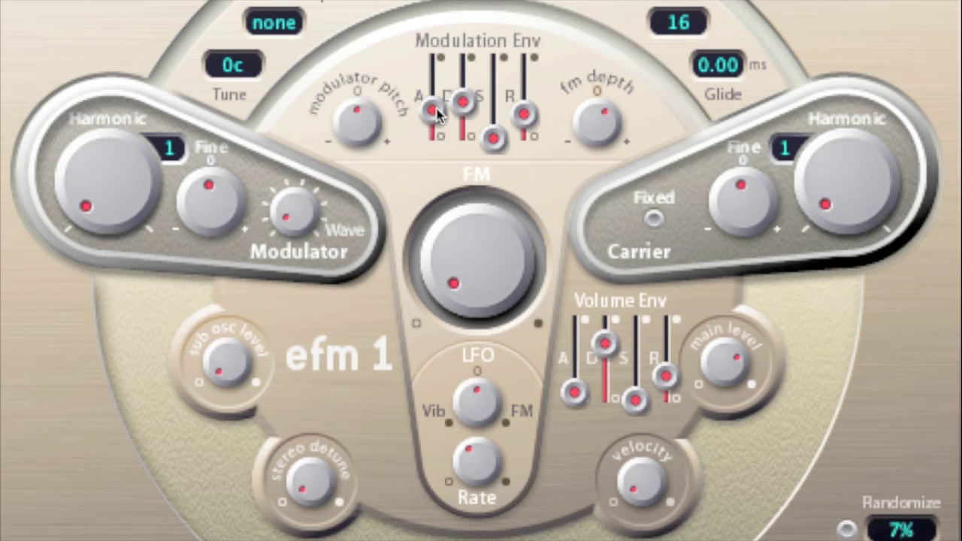
# Set both envelope attacks to instant, lengthen the modulation decay, and trial more FM depth before restoring it
pyautogui.moveTo(585, 394); pyautogui.dragTo(578, 380)
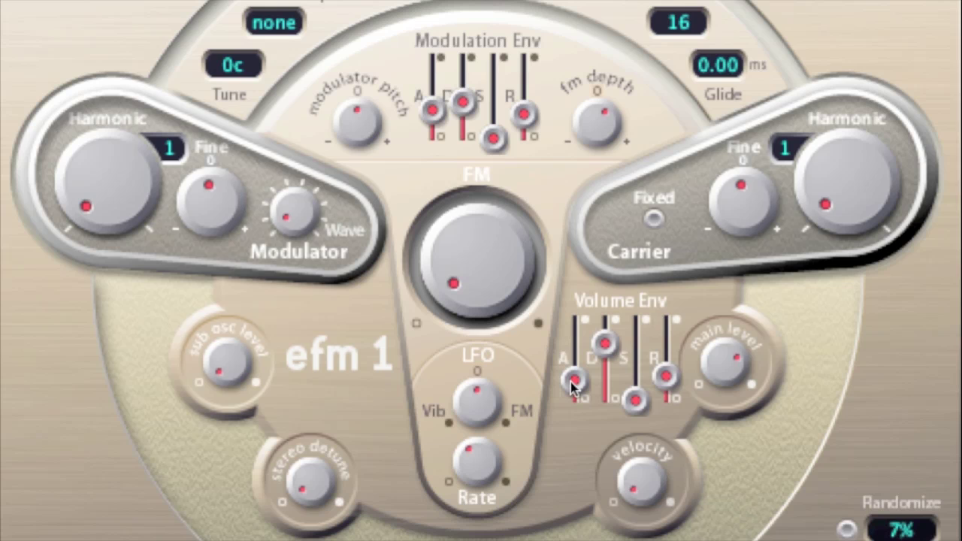
pyautogui.moveTo(574, 382); pyautogui.dragTo(573, 400)
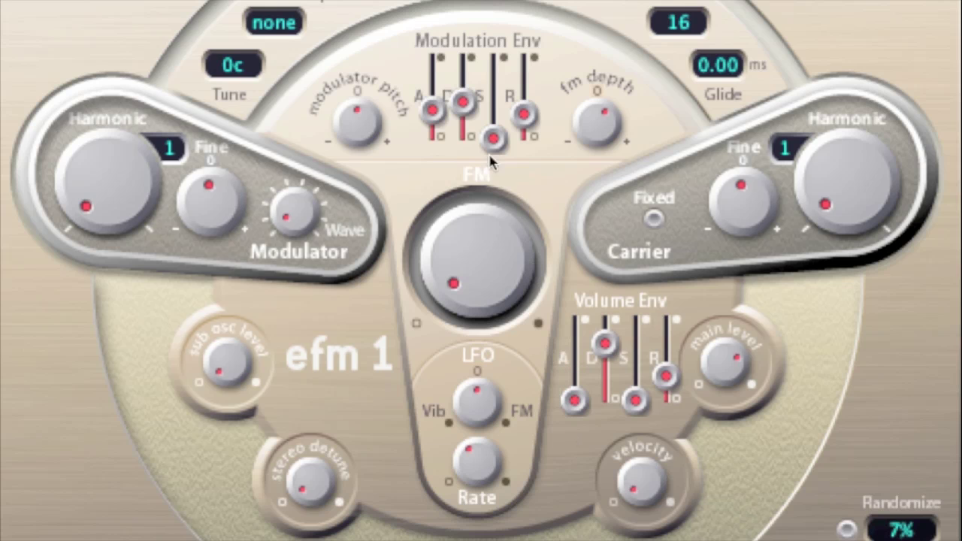
pyautogui.moveTo(433, 110); pyautogui.dragTo(433, 137)
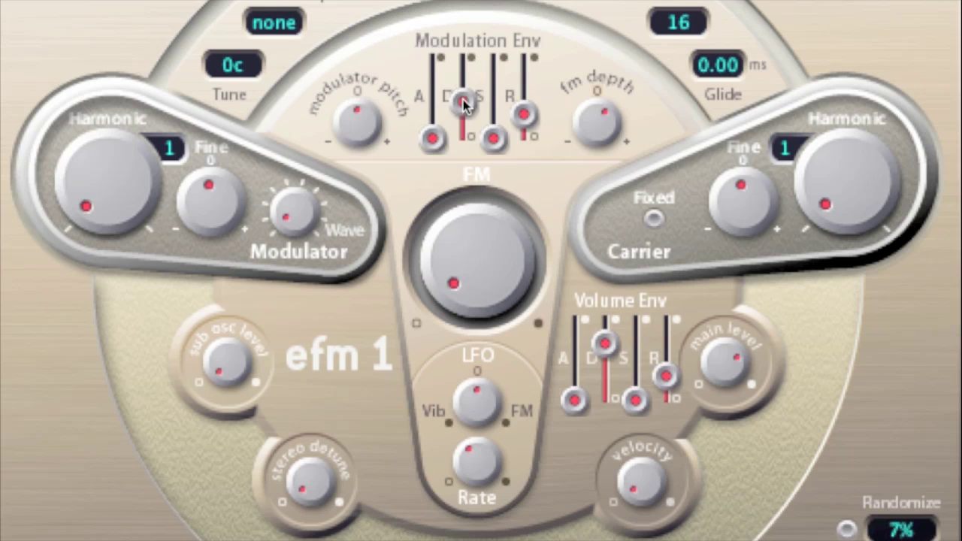
pyautogui.moveTo(465, 105); pyautogui.dragTo(465, 98)
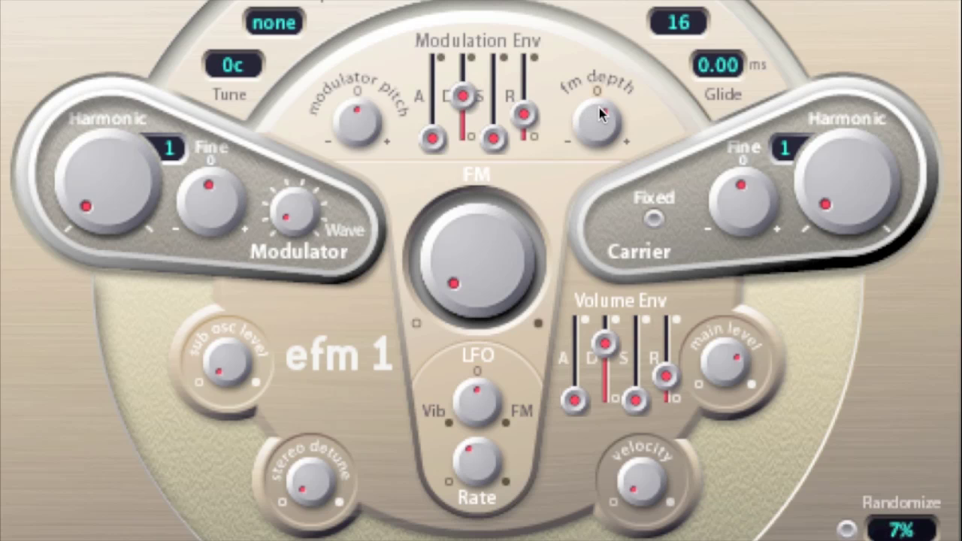
pyautogui.moveTo(601, 120); pyautogui.dragTo(598, 92)
pyautogui.moveTo(598, 96); pyautogui.dragTo(598, 124)
pyautogui.moveTo(454, 289)
pyautogui.mouseDown()
pyautogui.moveTo(454, 274)
pyautogui.moveTo(453, 289)
pyautogui.mouseUp()
# Raise the modulator harmonic step by step up to 9
pyautogui.moveTo(85, 207); pyautogui.dragTo(79, 203)
pyautogui.moveTo(78, 209); pyautogui.dragTo(78, 205)
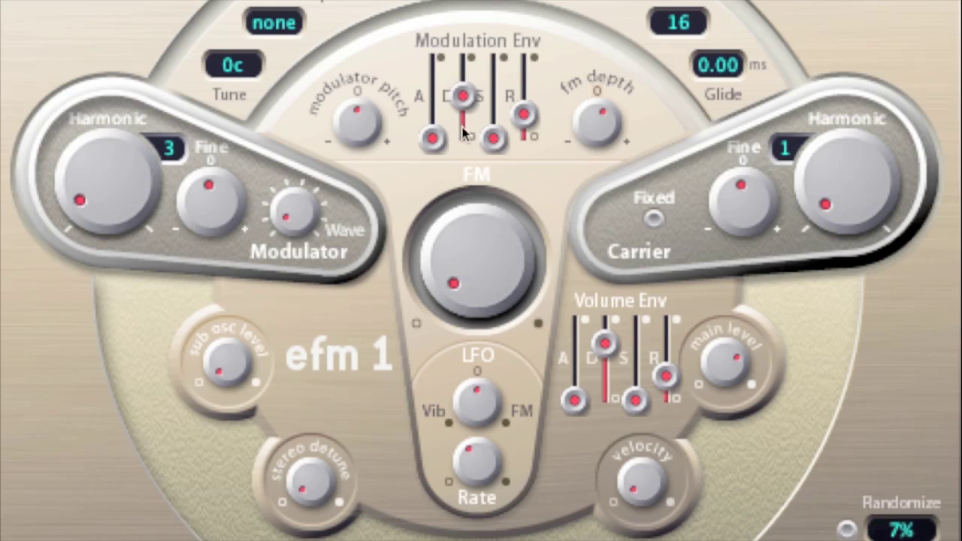
pyautogui.moveTo(84, 200); pyautogui.dragTo(88, 152)
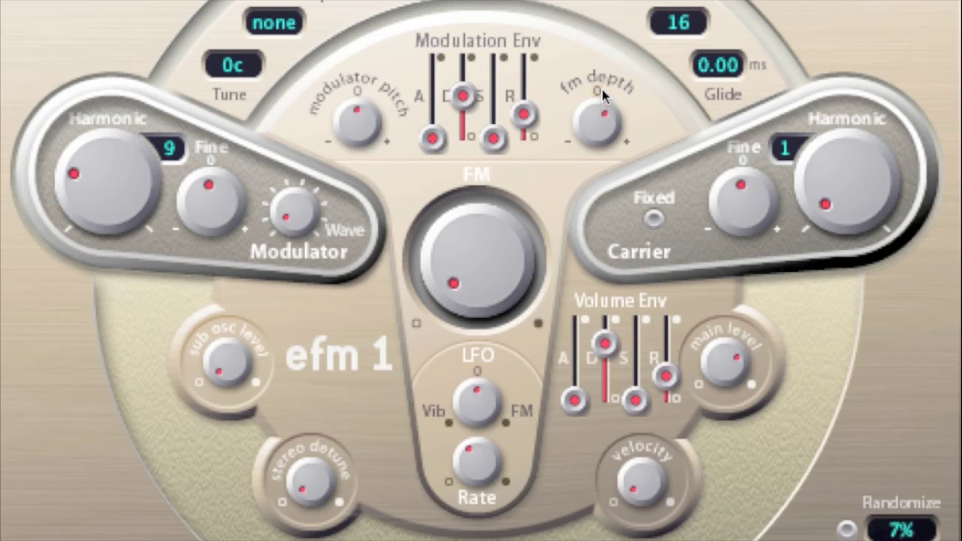
# Shorten the modulation decay, slow its attack, and raise sustain on both envelopes
pyautogui.moveTo(463, 97); pyautogui.dragTo(462, 108)
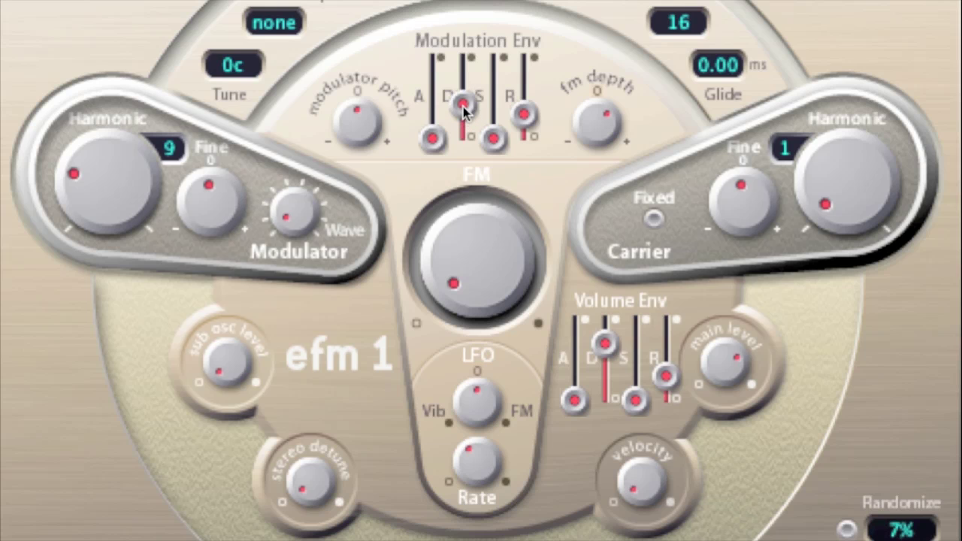
pyautogui.moveTo(434, 137); pyautogui.dragTo(432, 115)
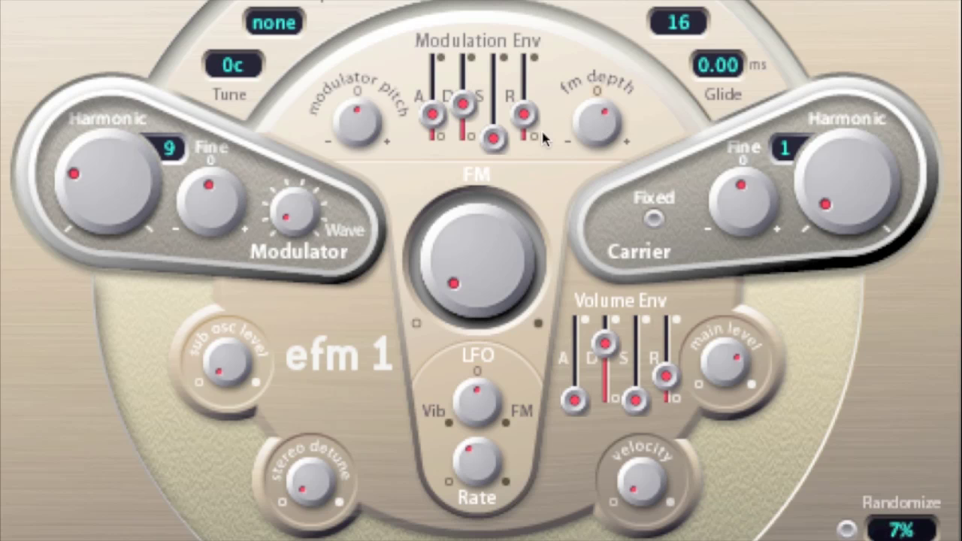
pyautogui.moveTo(490, 138); pyautogui.dragTo(495, 113)
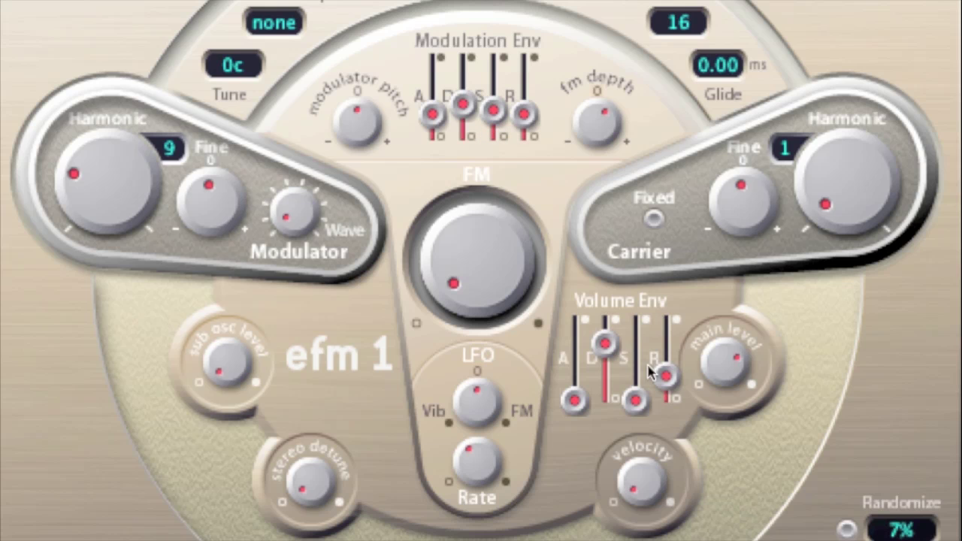
pyautogui.moveTo(637, 398); pyautogui.dragTo(632, 357)
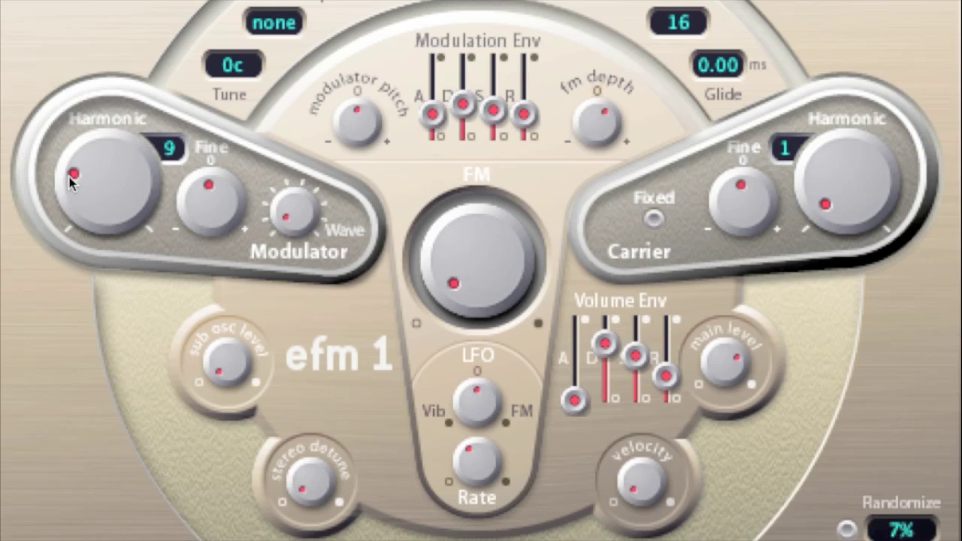
# Lower the modulator harmonic to 1 and raise the carrier harmonic to 3
pyautogui.moveTo(71, 181); pyautogui.dragTo(77, 228)
pyautogui.moveTo(82, 234); pyautogui.dragTo(85, 248)
pyautogui.moveTo(821, 212); pyautogui.dragTo(808, 197)
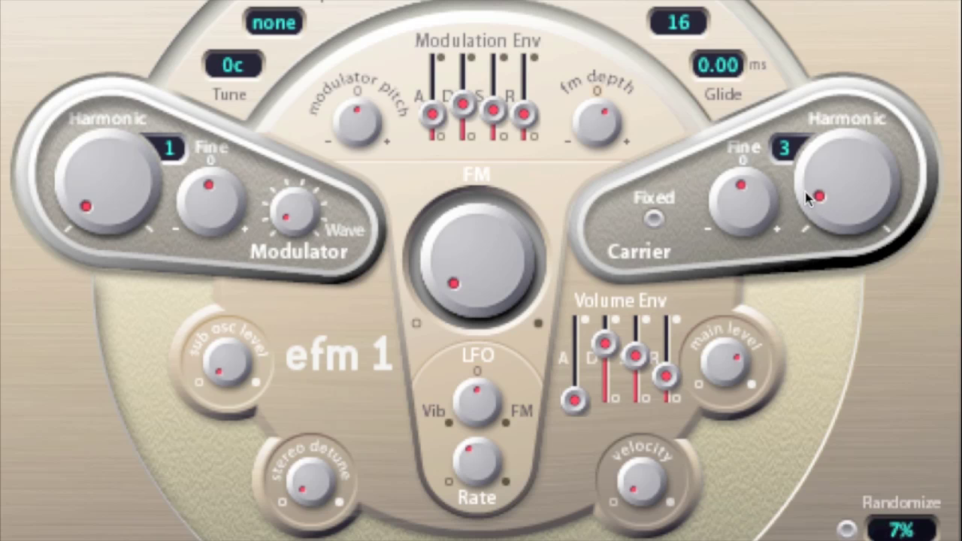
# Raise the modulation sustain high, slow both envelope attacks, and push the carrier harmonic higher
pyautogui.moveTo(496, 108); pyautogui.dragTo(494, 78)
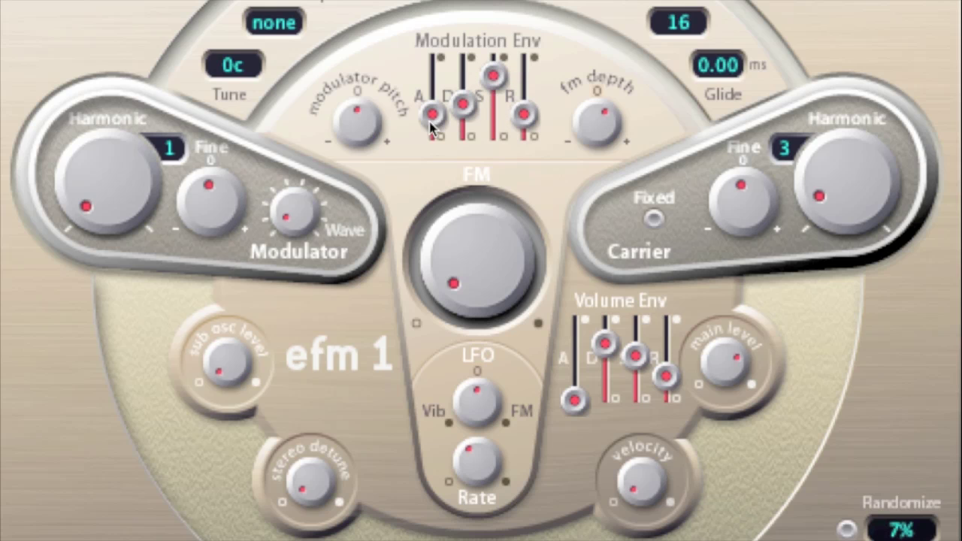
pyautogui.moveTo(432, 114)
pyautogui.mouseDown()
pyautogui.moveTo(431, 95)
pyautogui.moveTo(430, 104)
pyautogui.mouseUp()
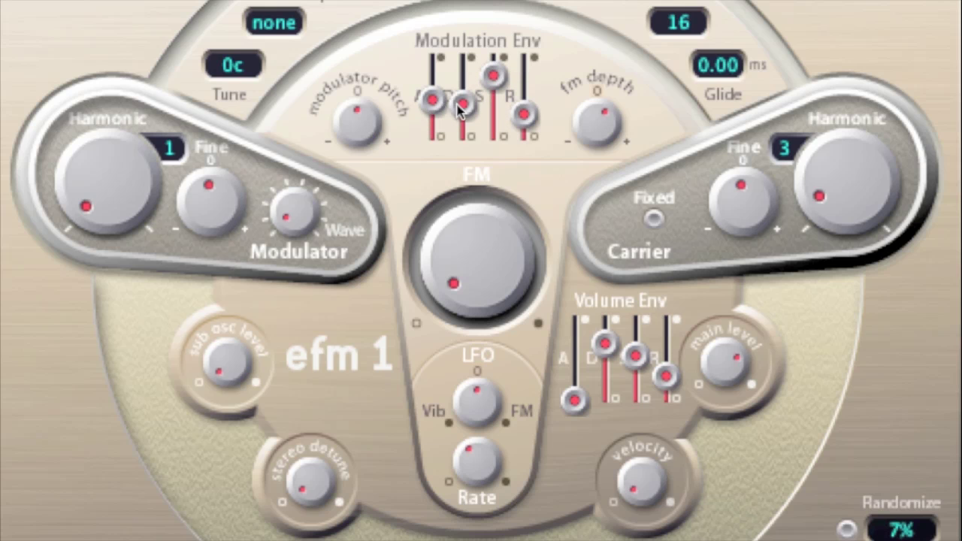
pyautogui.moveTo(495, 83); pyautogui.dragTo(491, 70)
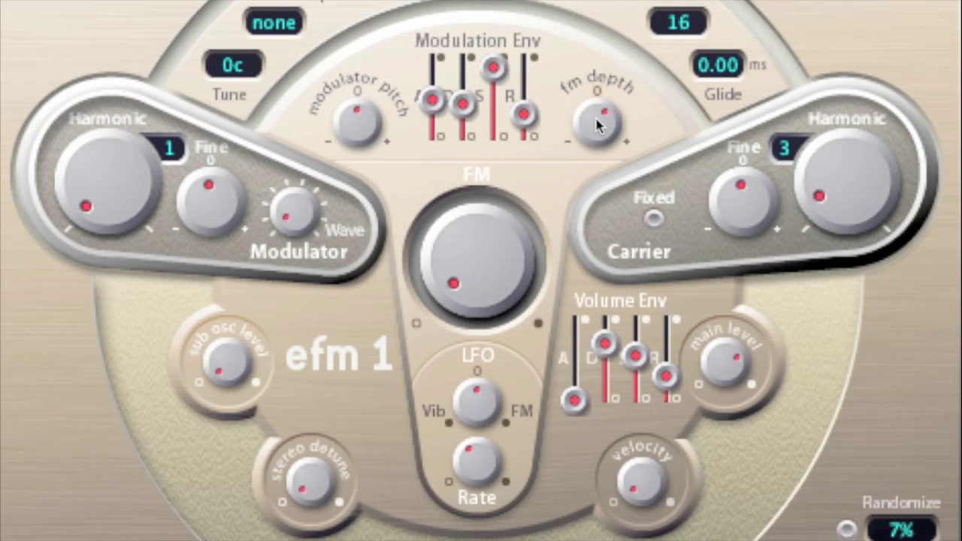
pyautogui.moveTo(583, 403); pyautogui.dragTo(571, 371)
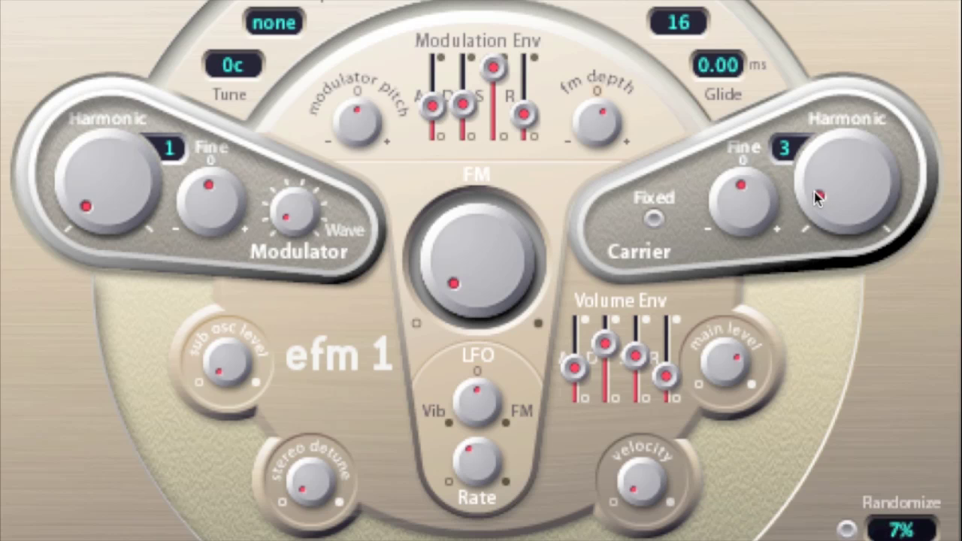
pyautogui.moveTo(818, 197); pyautogui.dragTo(812, 182)
# Return the carrier harmonic to 1, detune the modulator sharp, and give modulation instant attack, no sustain, longer decay
pyautogui.moveTo(810, 184); pyautogui.dragTo(818, 218)
pyautogui.moveTo(224, 197); pyautogui.dragTo(221, 159)
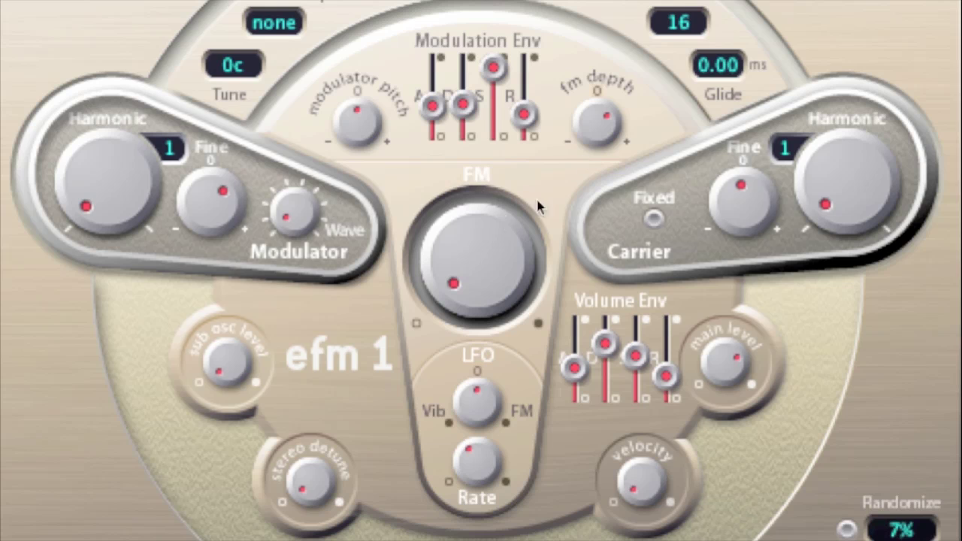
pyautogui.moveTo(430, 110); pyautogui.dragTo(429, 90)
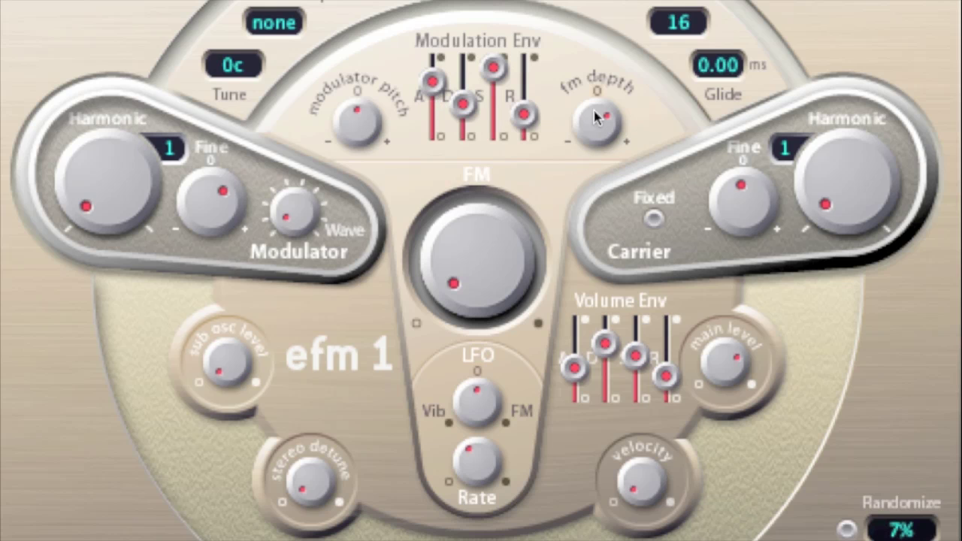
pyautogui.moveTo(433, 81); pyautogui.dragTo(433, 140)
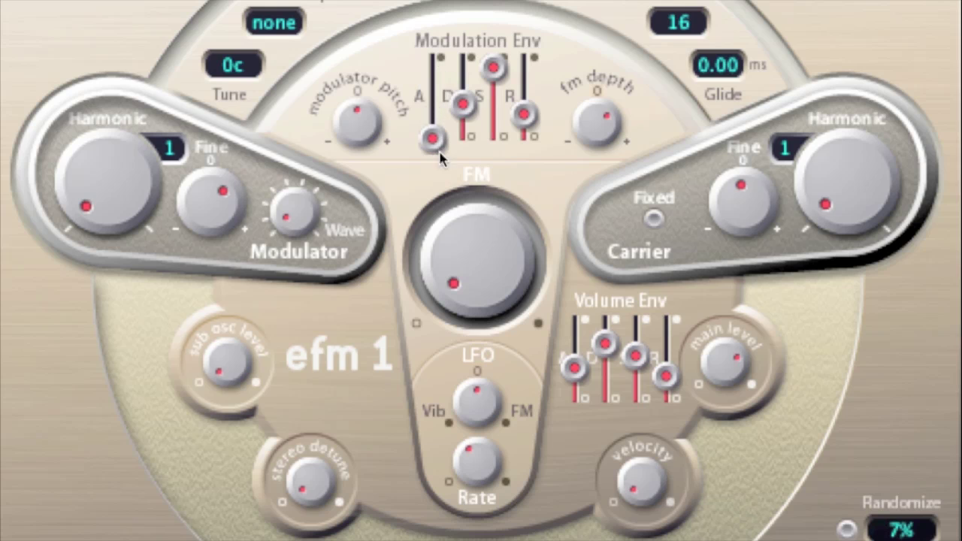
pyautogui.moveTo(489, 75); pyautogui.dragTo(491, 139)
pyautogui.moveTo(463, 104); pyautogui.dragTo(468, 88)
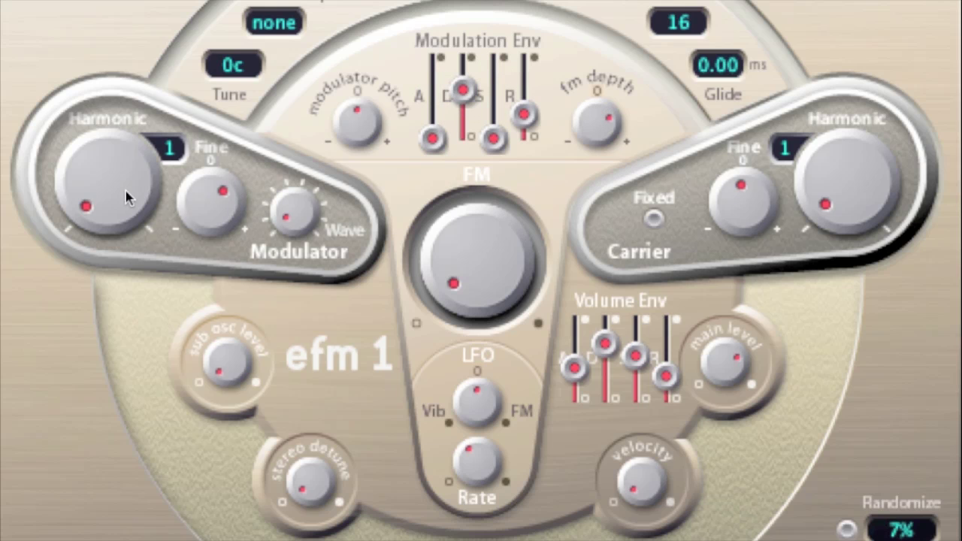
# Set the modulator harmonic to 2 with its fine tuning slightly flat
pyautogui.moveTo(125, 189); pyautogui.dragTo(80, 189)
pyautogui.moveTo(225, 214); pyautogui.dragTo(219, 145)
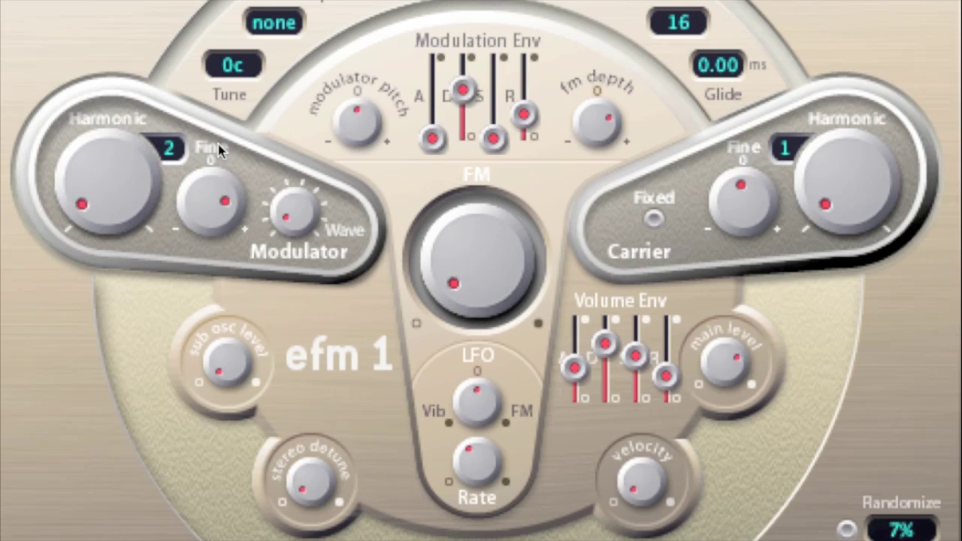
pyautogui.moveTo(215, 209); pyautogui.dragTo(241, 376)
# Make the volume envelope percussive, set the carrier harmonic to 3, and lengthen the modulation decay
pyautogui.moveTo(574, 368); pyautogui.dragTo(574, 401)
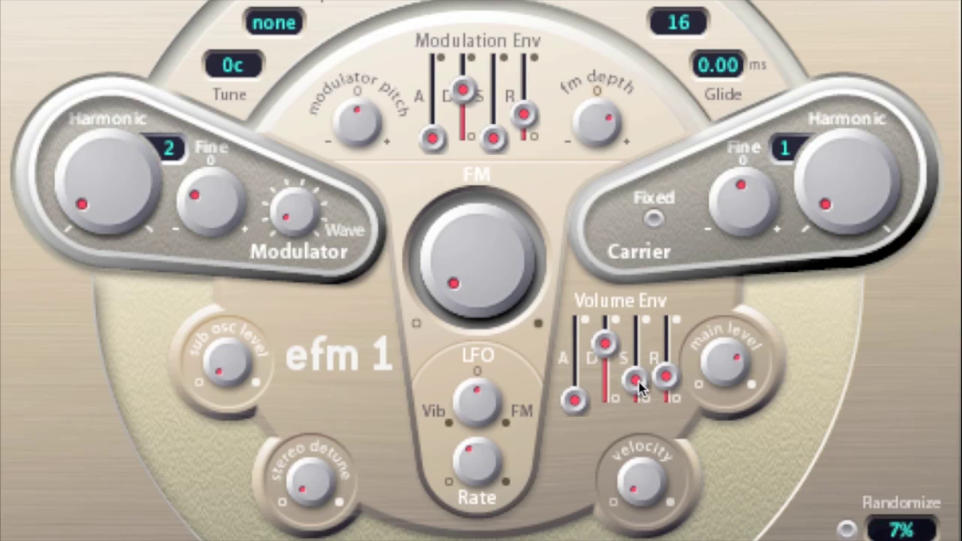
pyautogui.moveTo(639, 382); pyautogui.dragTo(638, 402)
pyautogui.moveTo(605, 344); pyautogui.dragTo(606, 334)
pyautogui.moveTo(463, 91)
pyautogui.mouseDown()
pyautogui.moveTo(460, 109)
pyautogui.moveTo(463, 90)
pyautogui.mouseUp()
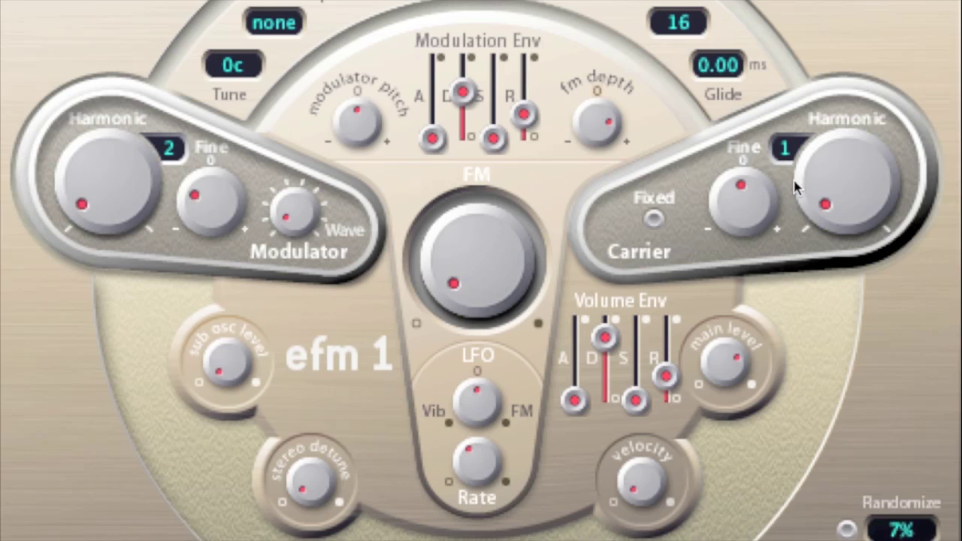
pyautogui.moveTo(799, 189)
pyautogui.mouseDown()
pyautogui.moveTo(786, 148)
pyautogui.moveTo(792, 186)
pyautogui.mouseUp()
pyautogui.moveTo(462, 113); pyautogui.dragTo(466, 87)
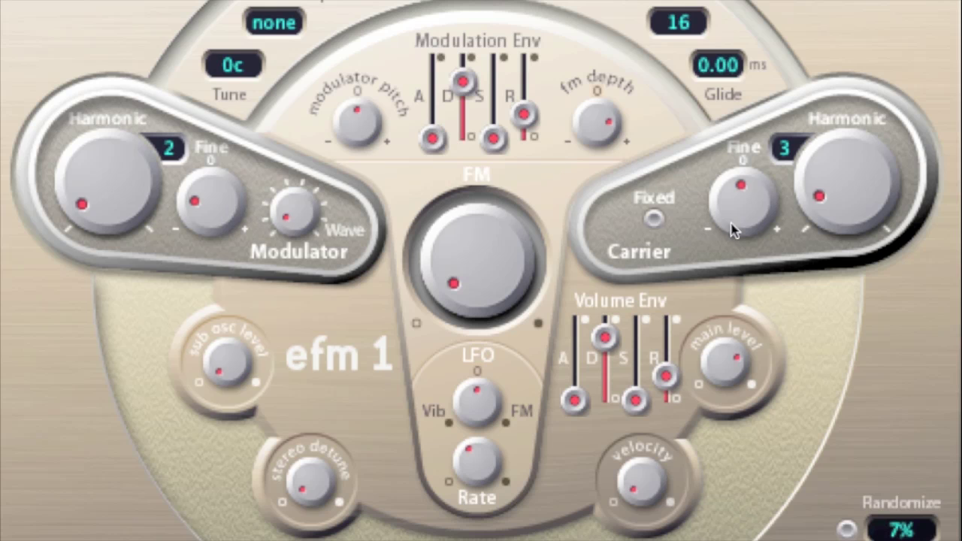
# Reset modulator fine tuning to 0 and set both modulator and carrier harmonics to 1
pyautogui.keyDown('alt'); pyautogui.click(211, 169); pyautogui.keyUp('alt')
pyautogui.keyDown('alt'); pyautogui.click(79, 210); pyautogui.keyUp('alt')
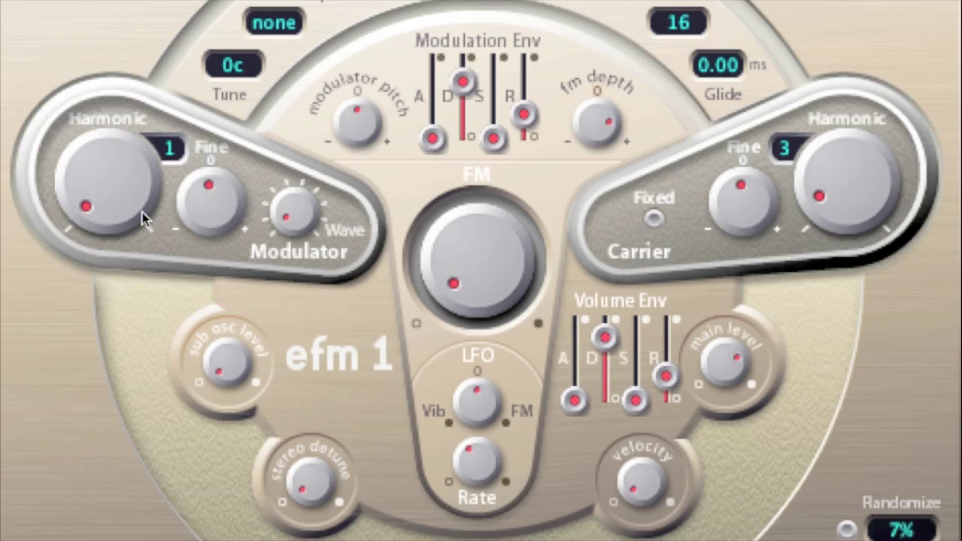
pyautogui.moveTo(825, 183); pyautogui.dragTo(826, 216)
# Give the modulation envelope full sustain, lower the FM depth, and reshape the modulator waveform
pyautogui.moveTo(497, 137); pyautogui.dragTo(497, 57)
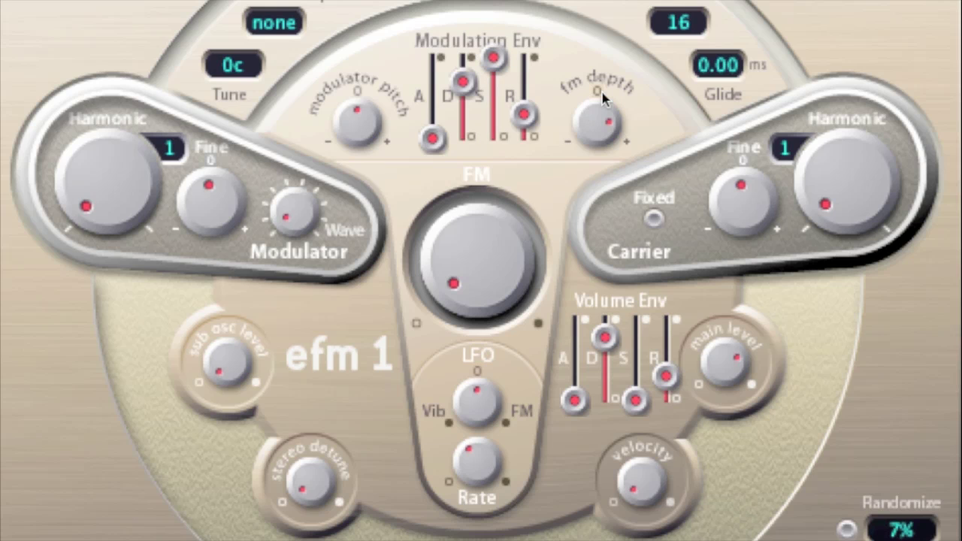
pyautogui.moveTo(604, 99); pyautogui.dragTo(597, 177)
pyautogui.moveTo(284, 221); pyautogui.dragTo(280, 208)
pyautogui.moveTo(284, 156); pyautogui.dragTo(300, 83)
# Set the modulator harmonic to 3, detune it slightly flat, and adjust the waveform again
pyautogui.moveTo(86, 212); pyautogui.dragTo(75, 202)
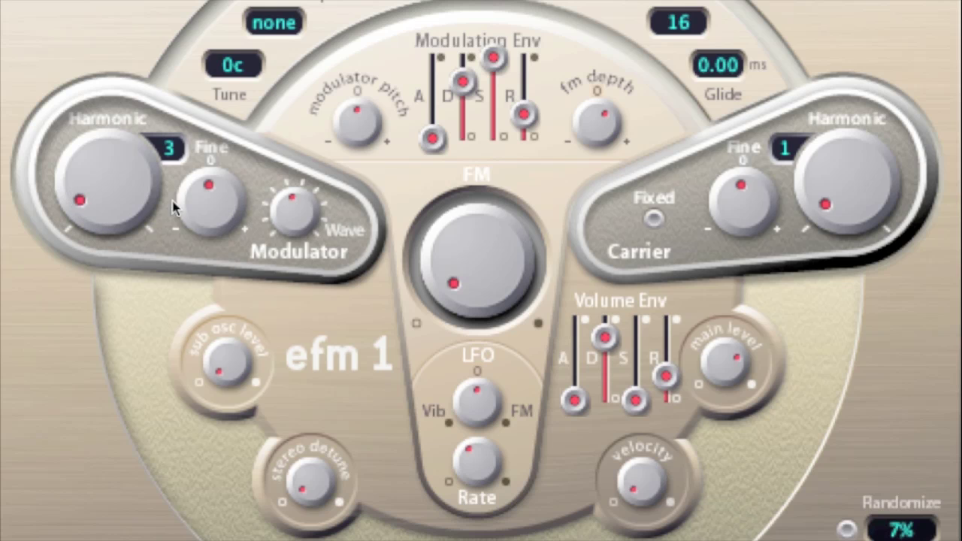
pyautogui.moveTo(211, 191); pyautogui.dragTo(189, 280)
pyautogui.moveTo(284, 214); pyautogui.dragTo(276, 249)
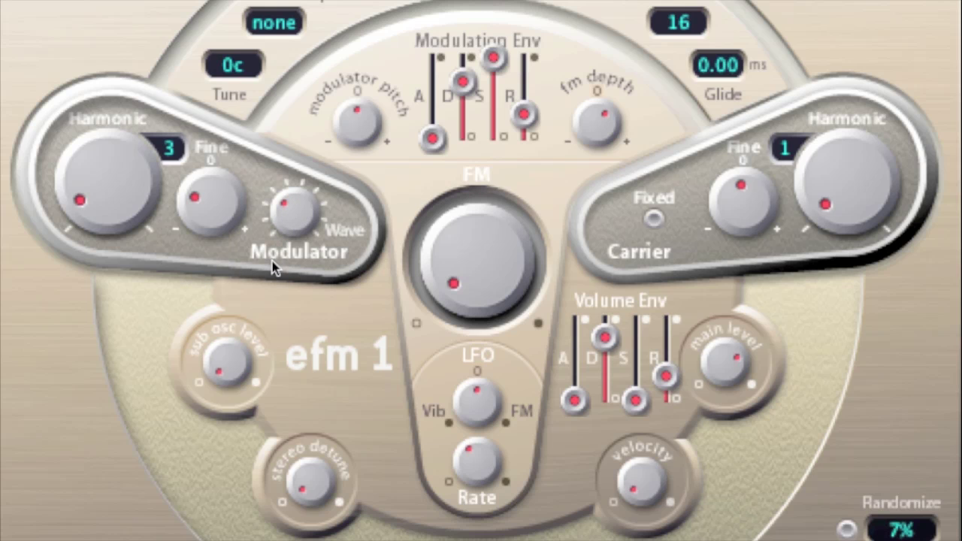